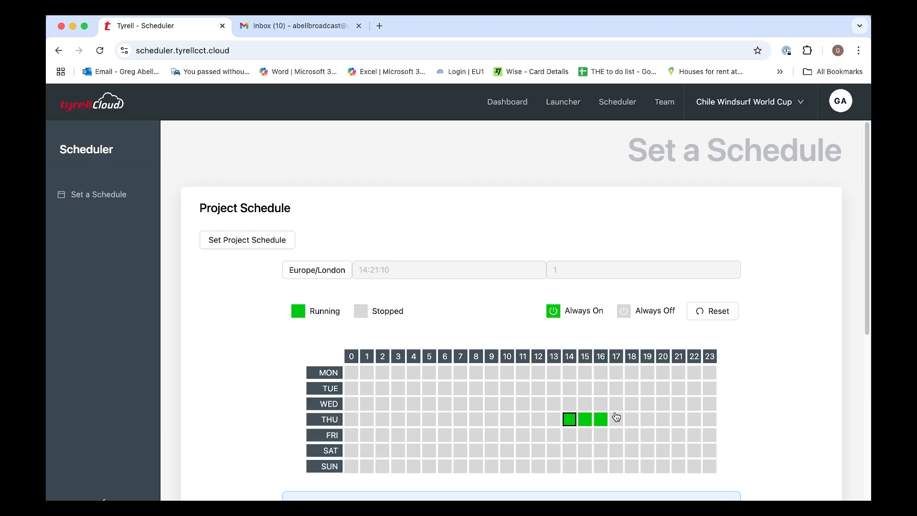
# Acknowledge the billing impact, save the Thursday schedule, and go to the Dashboard.
pyautogui.click(616, 386)
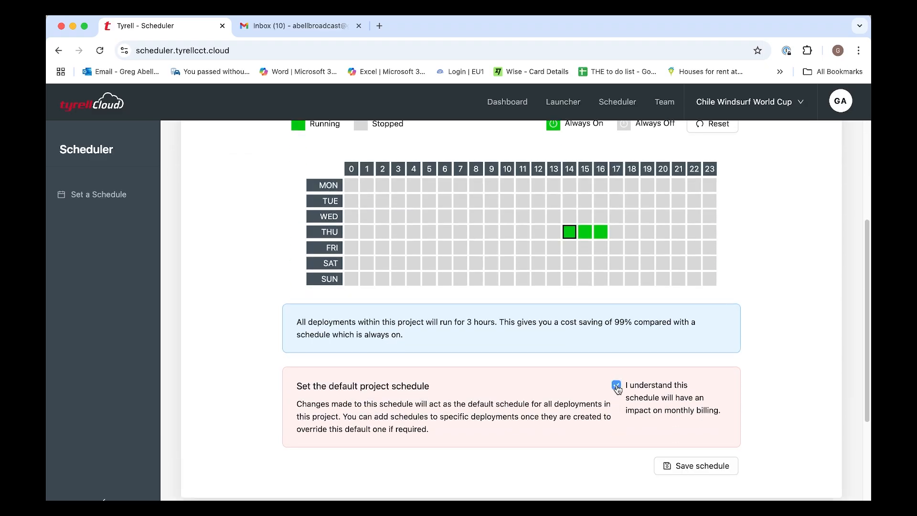
pyautogui.click(682, 466)
pyautogui.click(508, 102)
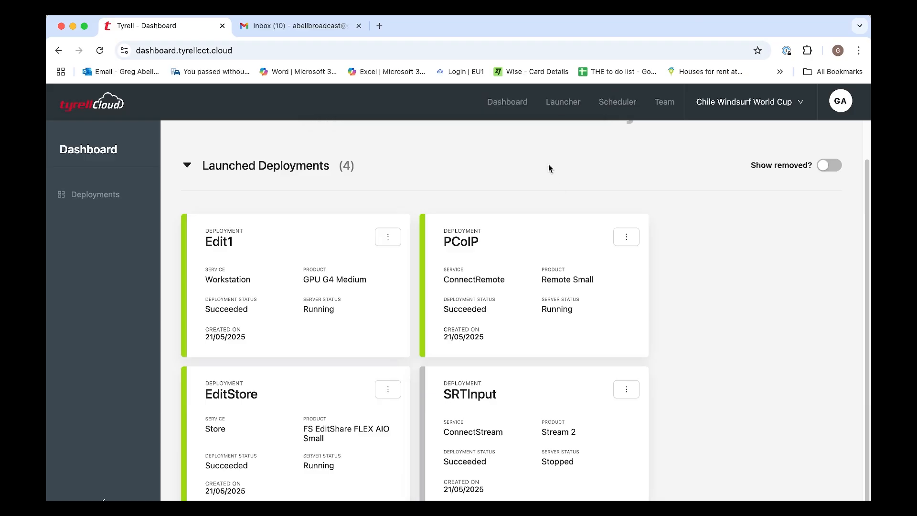
# Open the Team page showing Project Members and Roles.
pyautogui.click(664, 108)
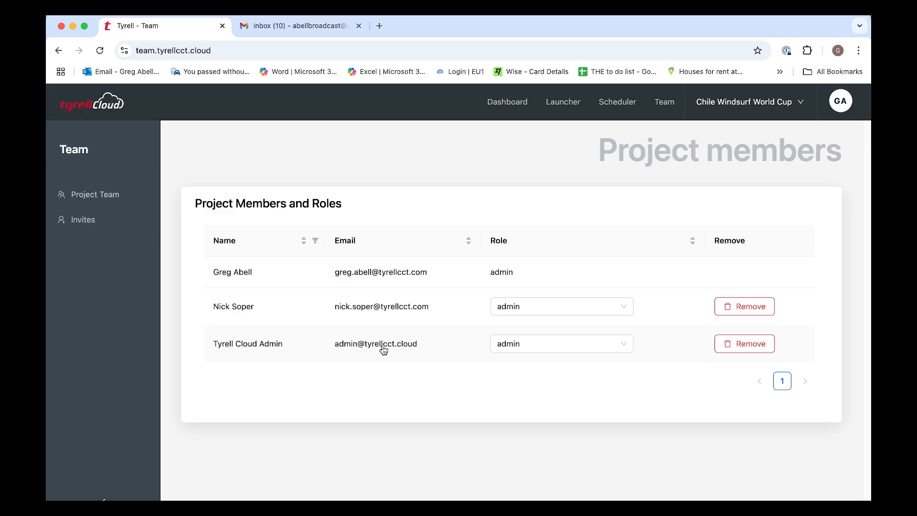
# Send a project invitation to the new member's e-mail address with the USER role.
pyautogui.click(87, 218)
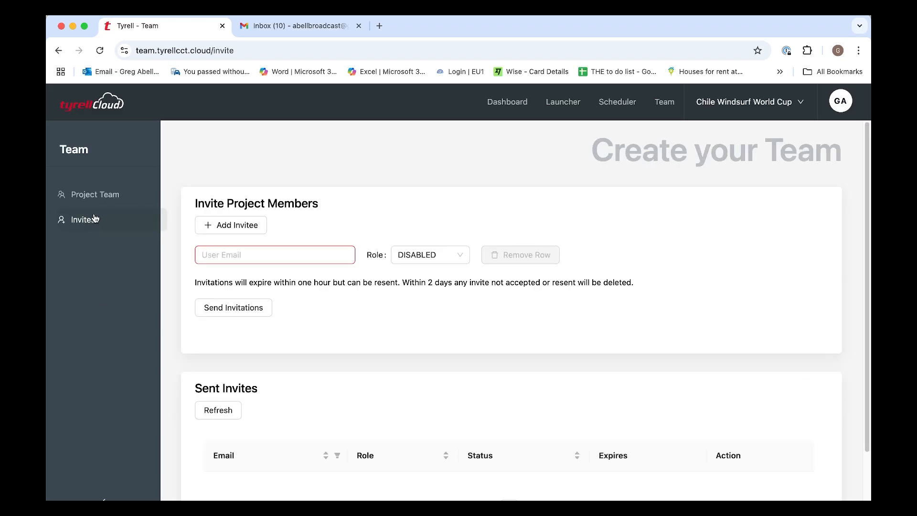
pyautogui.click(286, 259)
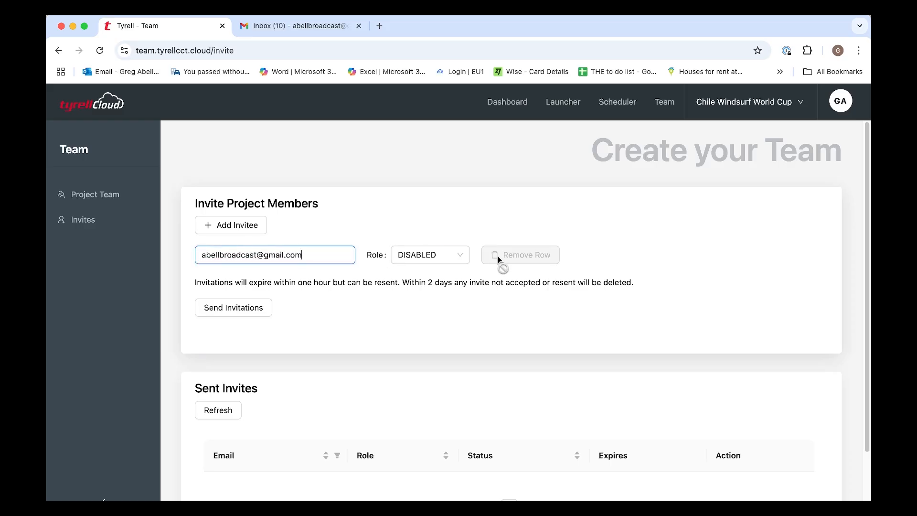
pyautogui.click(468, 258)
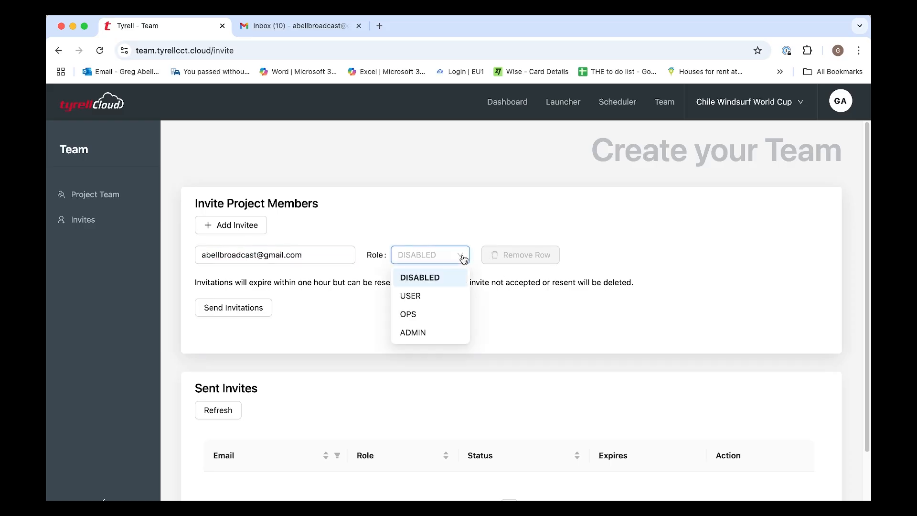
pyautogui.click(418, 303)
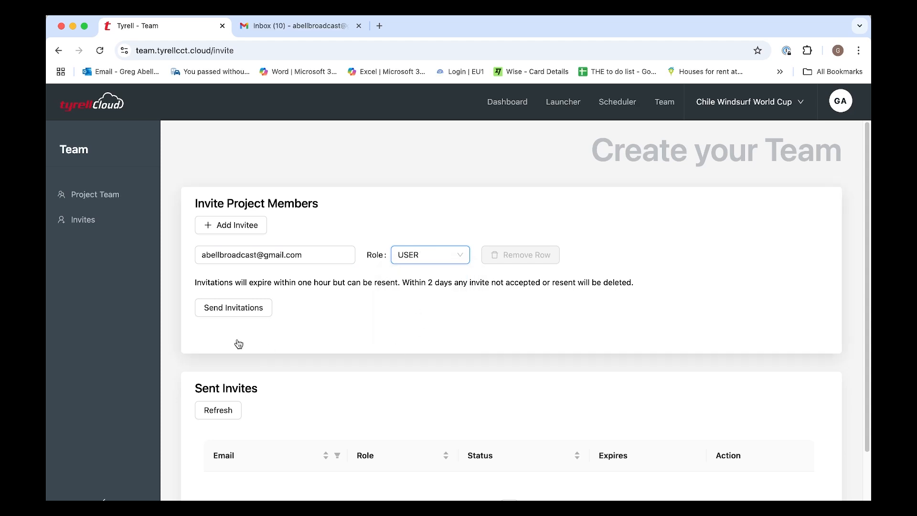
pyautogui.click(238, 311)
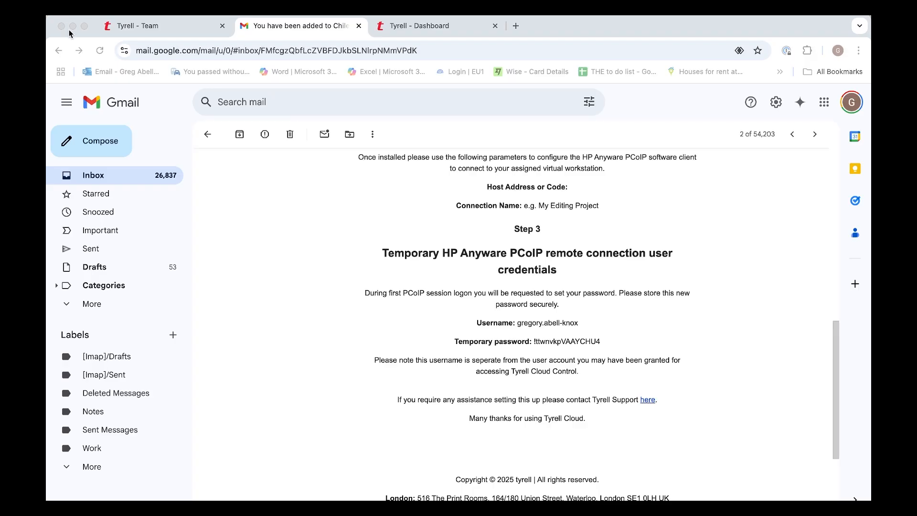
# Copy the temporary password from the invitation email and return to the Tyrell dashboard.
pyautogui.scroll(-3, 506, 311)
pyautogui.scroll(10, 508, 314)
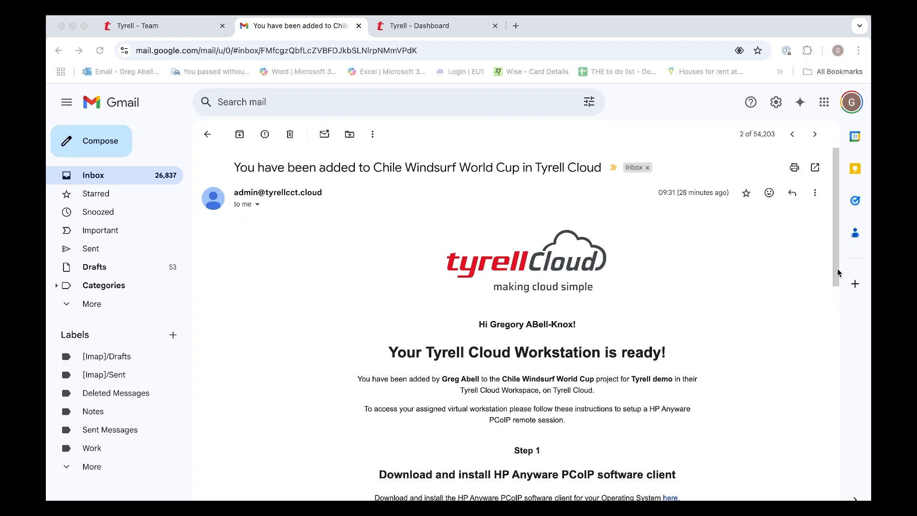
pyautogui.scroll(-5, 806, 326)
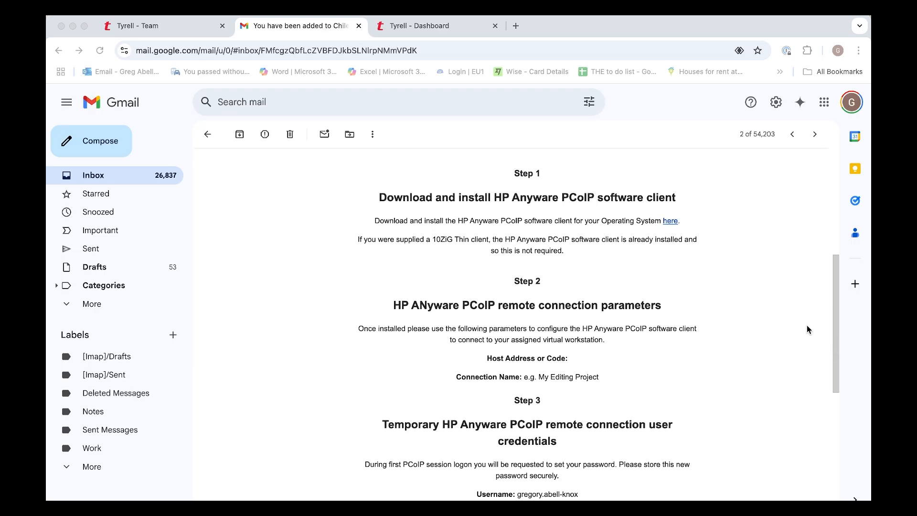
pyautogui.scroll(-5, 806, 325)
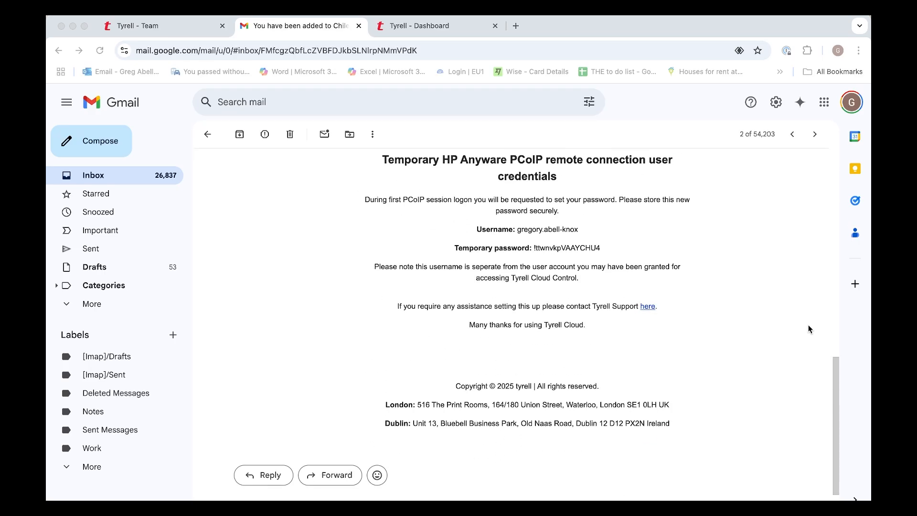
pyautogui.click(601, 249)
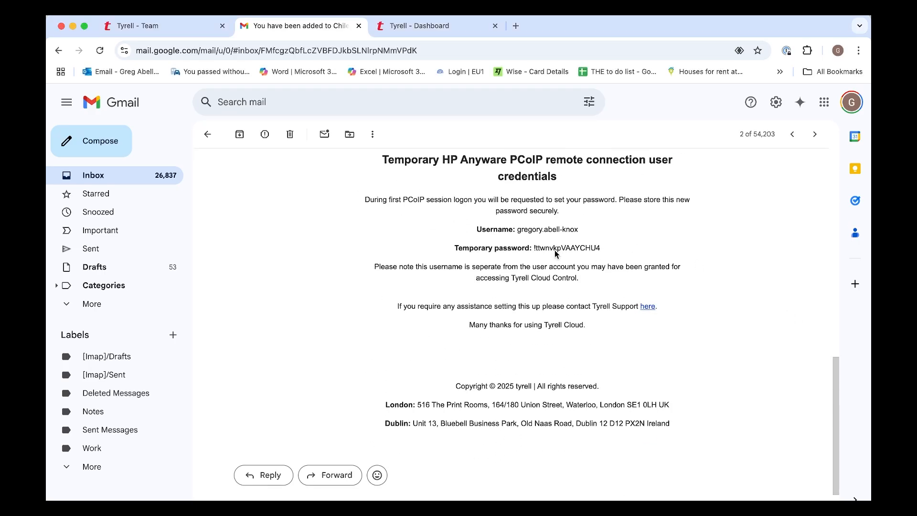
pyautogui.moveTo(602, 249); pyautogui.dragTo(532, 248)
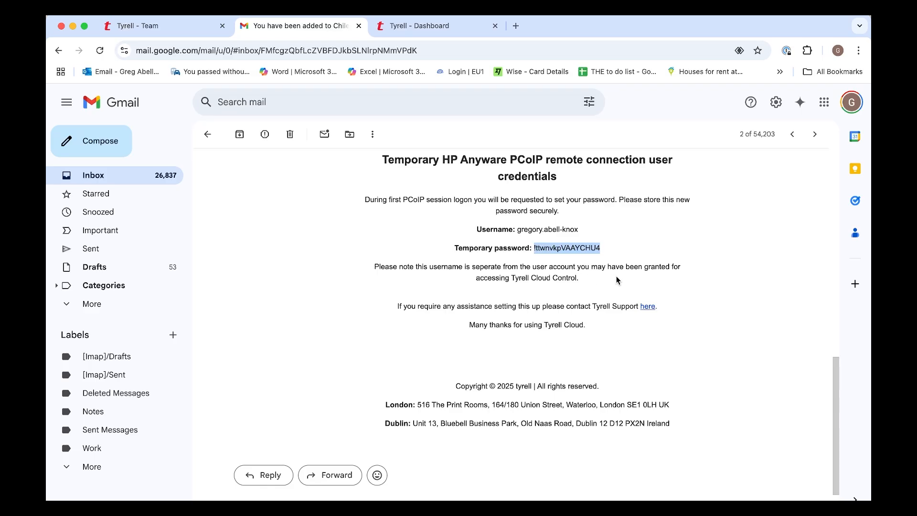
pyautogui.click(428, 26)
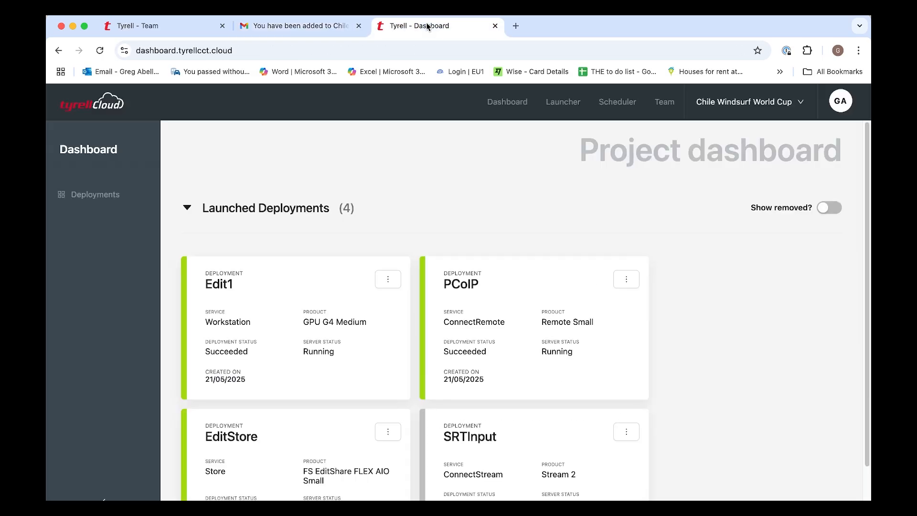
# Connect to the Edit1 workstation and let the PCoIP client open.
pyautogui.click(386, 281)
pyautogui.click(400, 321)
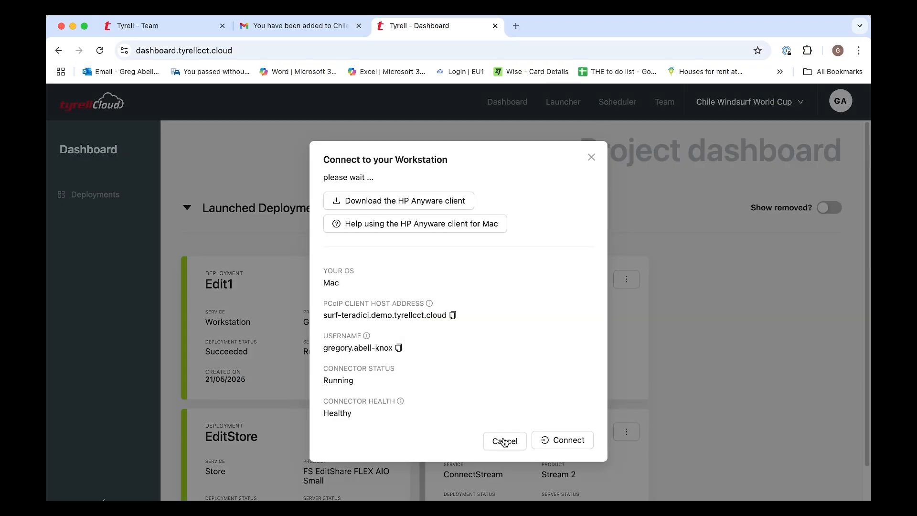
pyautogui.click(540, 440)
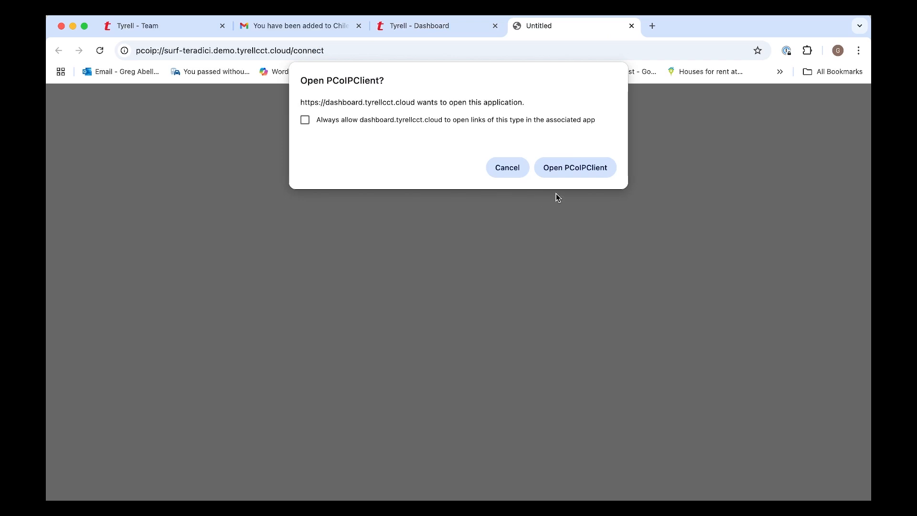
pyautogui.click(565, 168)
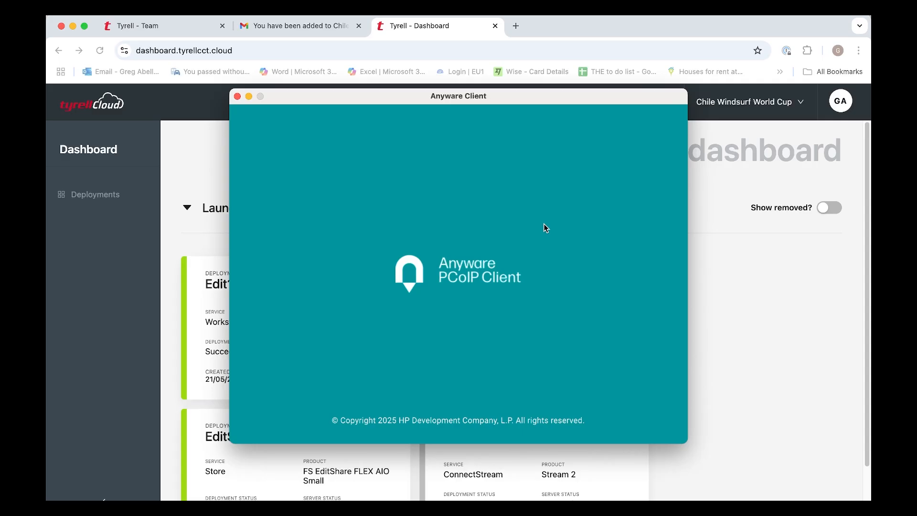
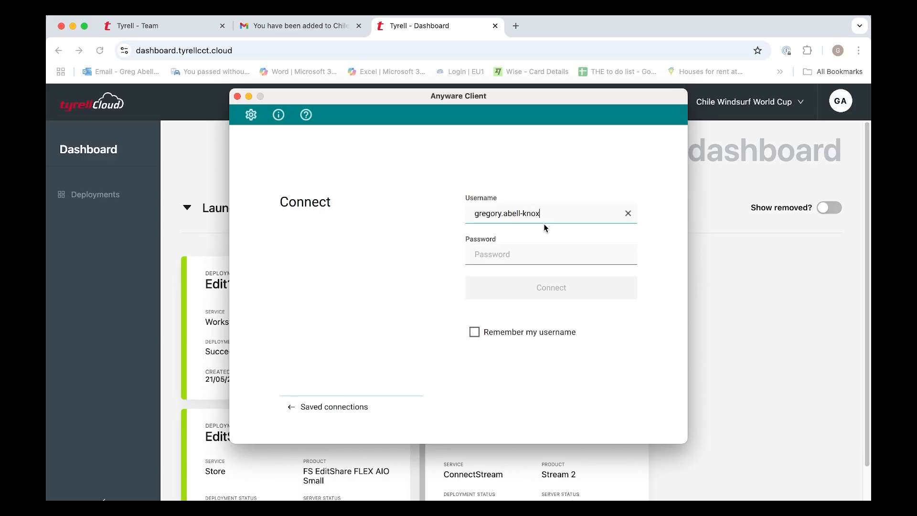
# Sign in with the username and pasted temporary password, dismissing the password-change error.
pyautogui.click(506, 249)
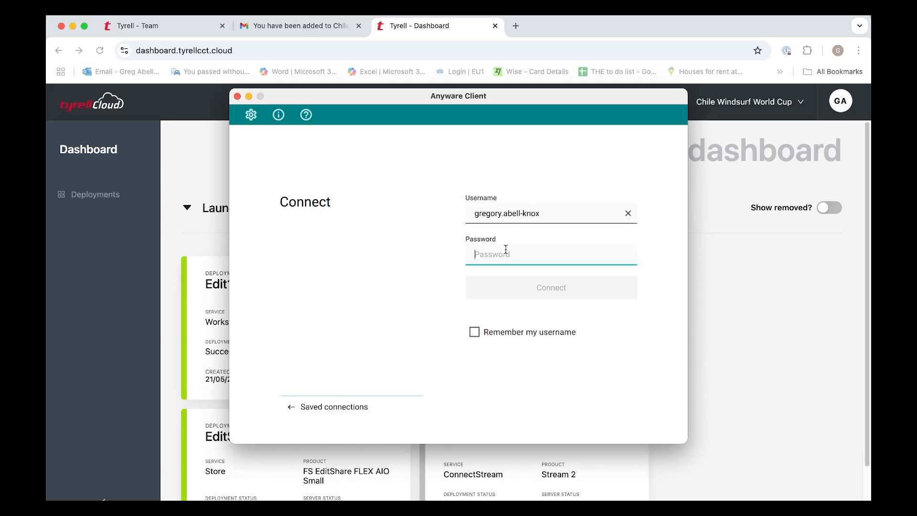
pyautogui.press('super+v')
pyautogui.click(534, 291)
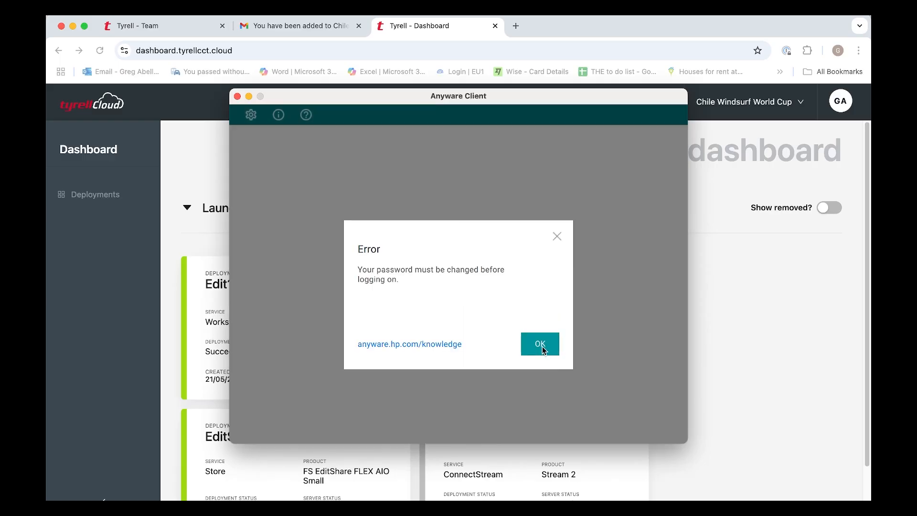
pyautogui.click(542, 345)
# Replace the temporary connection password with a new one, entered twice, and submit.
pyautogui.click(486, 221)
pyautogui.press('super+v')
pyautogui.click(496, 256)
pyautogui.write('•••••••••••••')
pyautogui.press('Tab')
pyautogui.write('•••••••••••••')
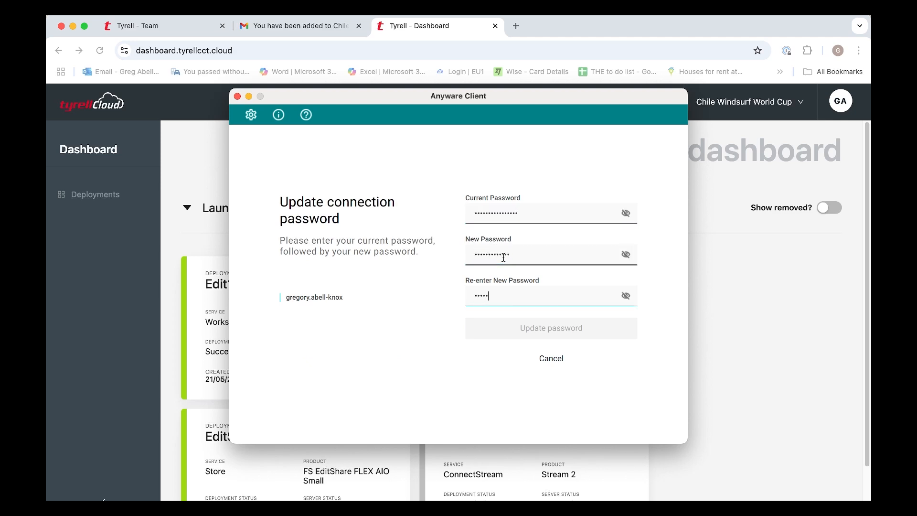
pyautogui.click(553, 330)
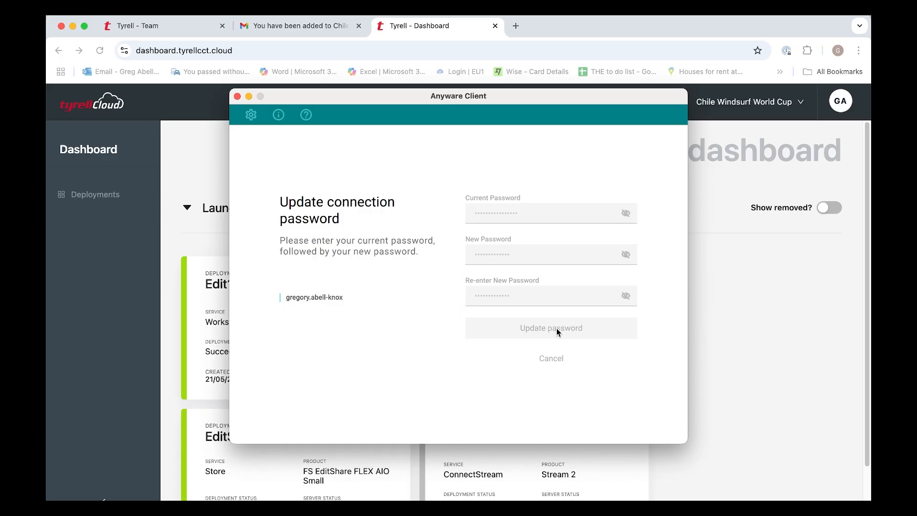
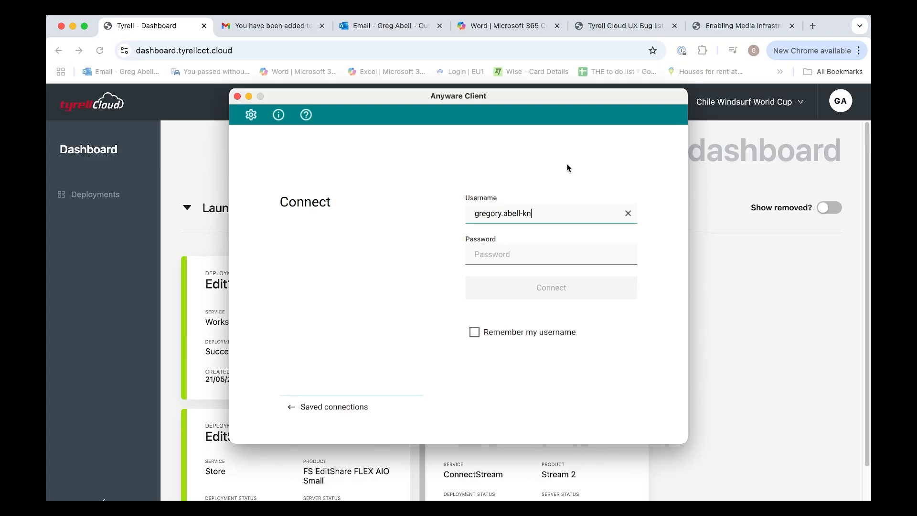
# Log in to the remote workstation with the username and new password.
pyautogui.press('Tab')
pyautogui.write('•••••')
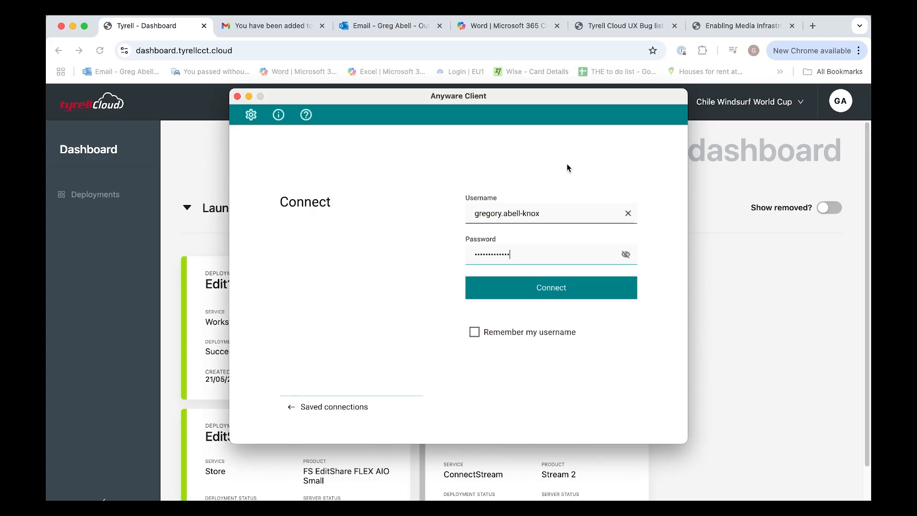
pyautogui.press('Return')
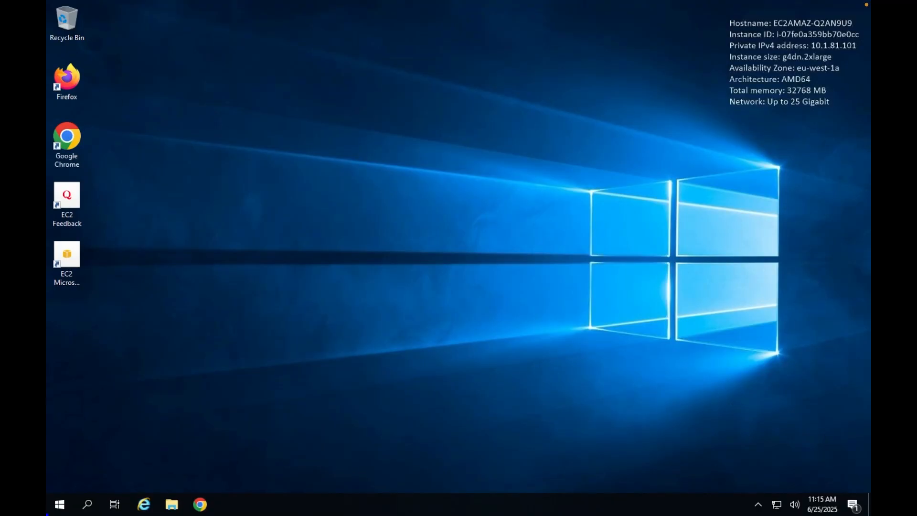
# Run the Premiere_Pro_Set-Up installer from the Downloads folder.
pyautogui.press('super+e')
pyautogui.doubleClick(543, 168)
pyautogui.doubleClick(277, 154)
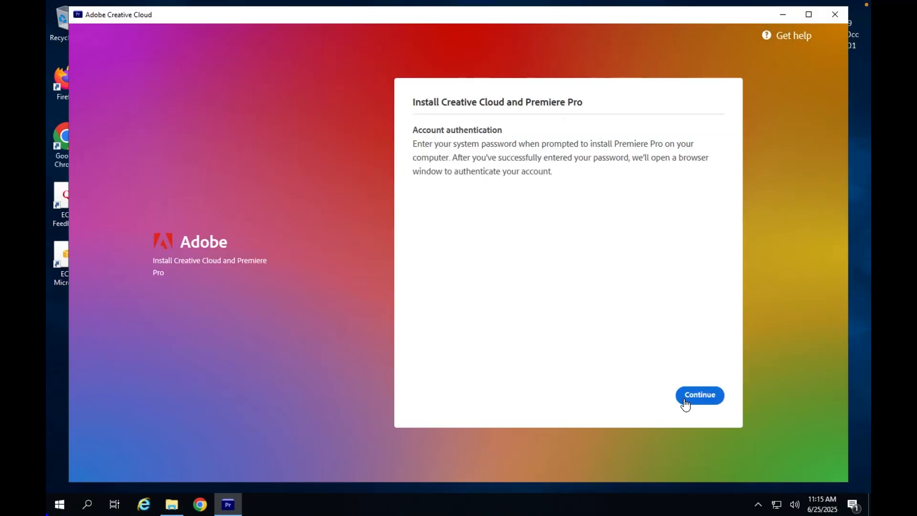
# Approve the installer, answer Video professional, some experience, Something else, then open Google Drive.
pyautogui.click(685, 395)
pyautogui.click(409, 331)
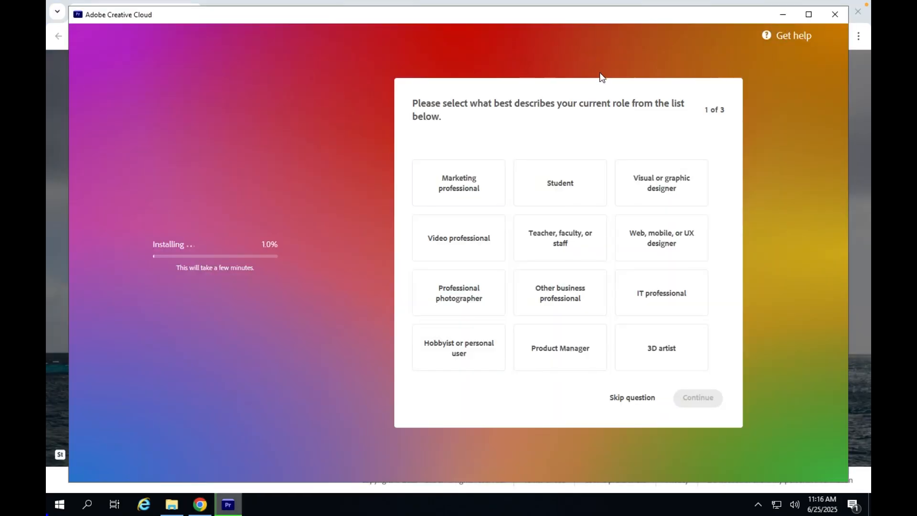
pyautogui.click(460, 239)
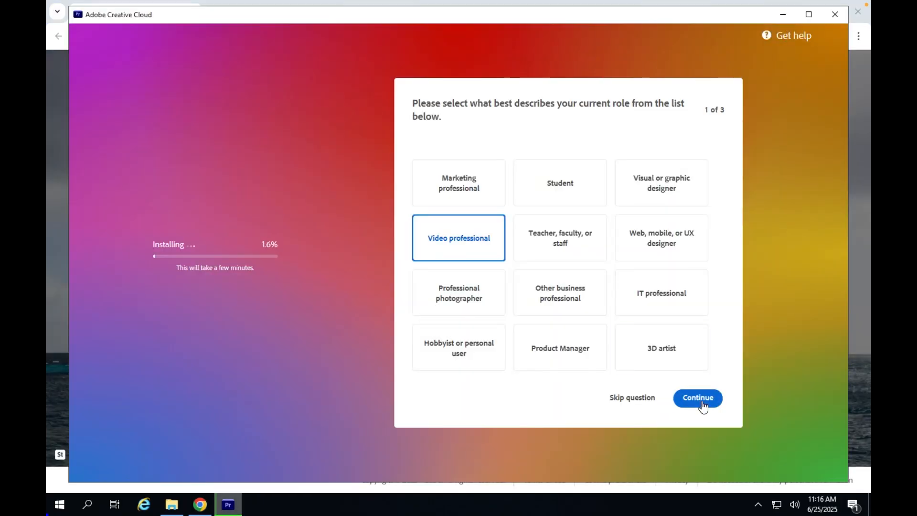
pyautogui.click(699, 398)
pyautogui.click(522, 252)
pyautogui.click(698, 398)
pyautogui.click(661, 234)
pyautogui.click(697, 398)
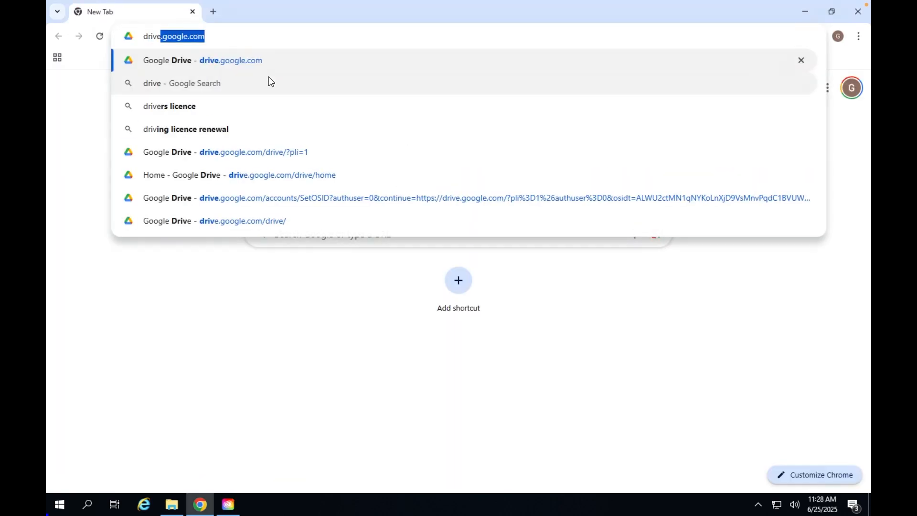
pyautogui.press('Return')
# Download the Object Mount setup file and check the Downloads folder for it.
pyautogui.click(812, 281)
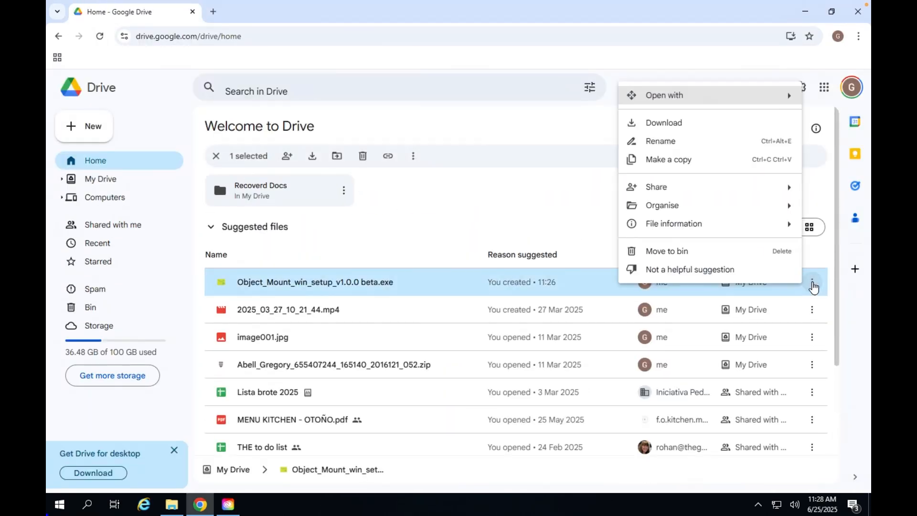
pyautogui.click(661, 123)
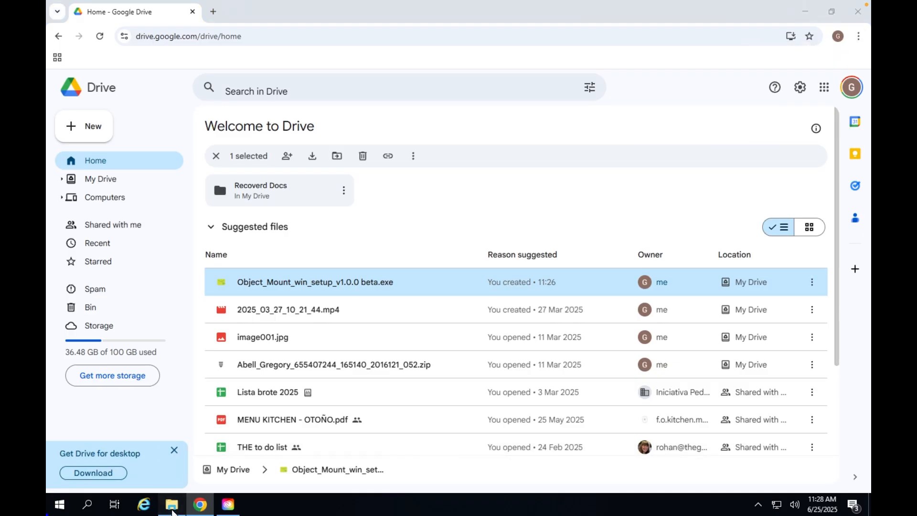
pyautogui.click(171, 507)
pyautogui.click(180, 242)
pyautogui.doubleClick(322, 205)
pyautogui.click(772, 89)
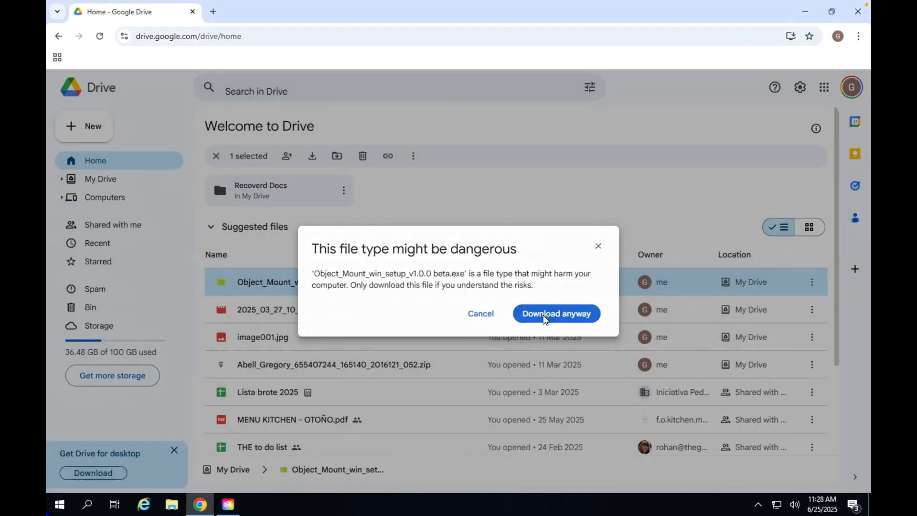
# Accept the dangerous-file warning to download Object_Mount_win_setup_v1.0.0 beta.exe anyway.
pyautogui.click(556, 313)
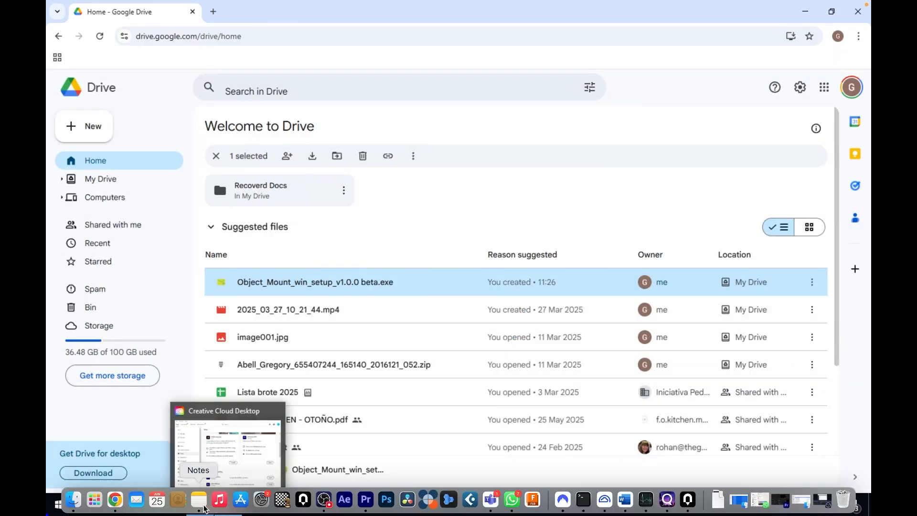
pyautogui.click(719, 78)
pyautogui.click(736, 129)
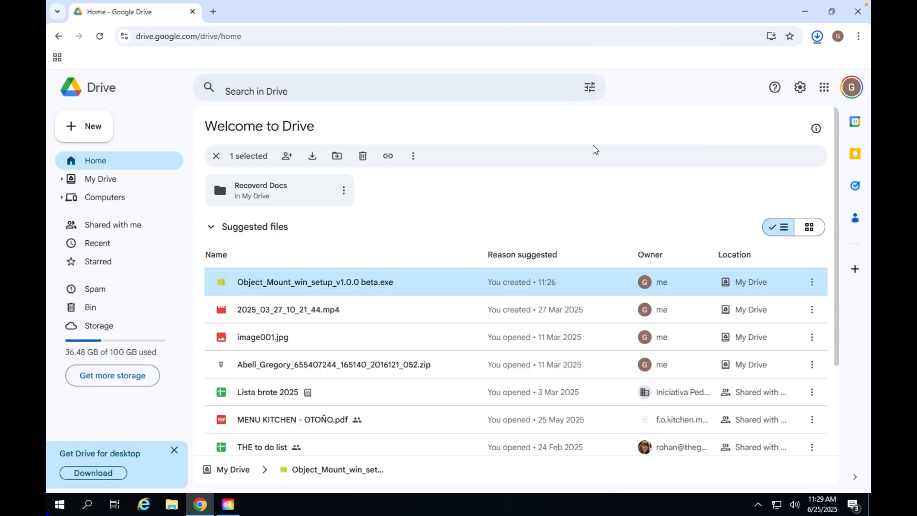
# Run the Object Mount setup file from Downloads and approve the UAC prompt.
pyautogui.click(805, 12)
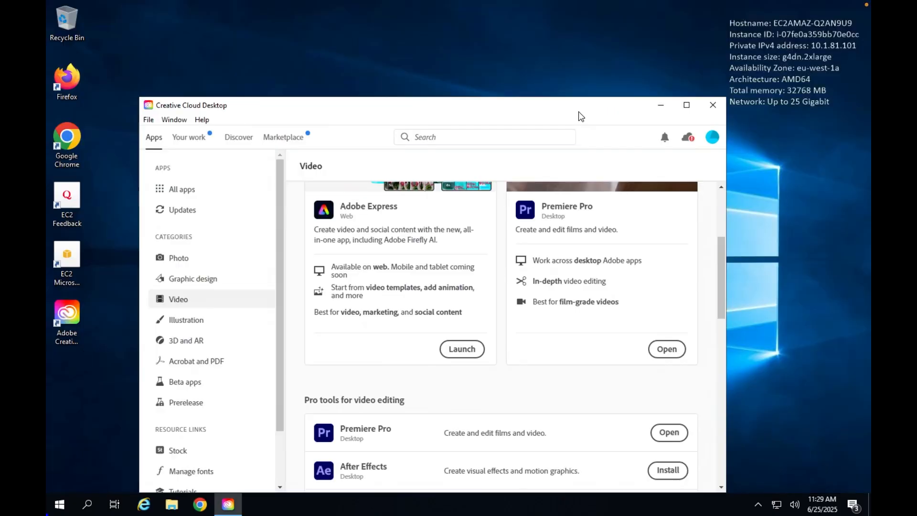
pyautogui.click(171, 506)
pyautogui.doubleClick(544, 172)
pyautogui.doubleClick(258, 158)
pyautogui.click(419, 328)
# Accept the licence, keep defaults with desktop and Start menu shortcuts, and install.
pyautogui.click(566, 363)
pyautogui.click(566, 364)
pyautogui.click(565, 367)
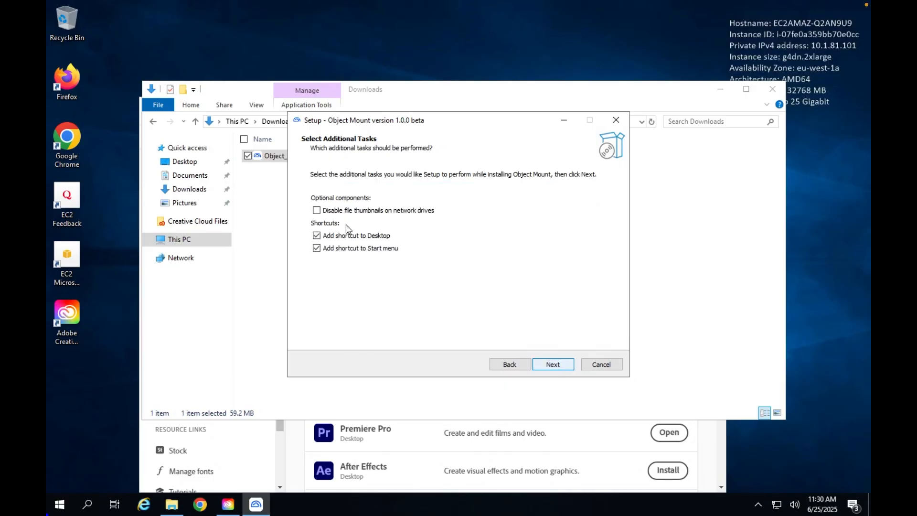
pyautogui.click(553, 363)
pyautogui.click(558, 364)
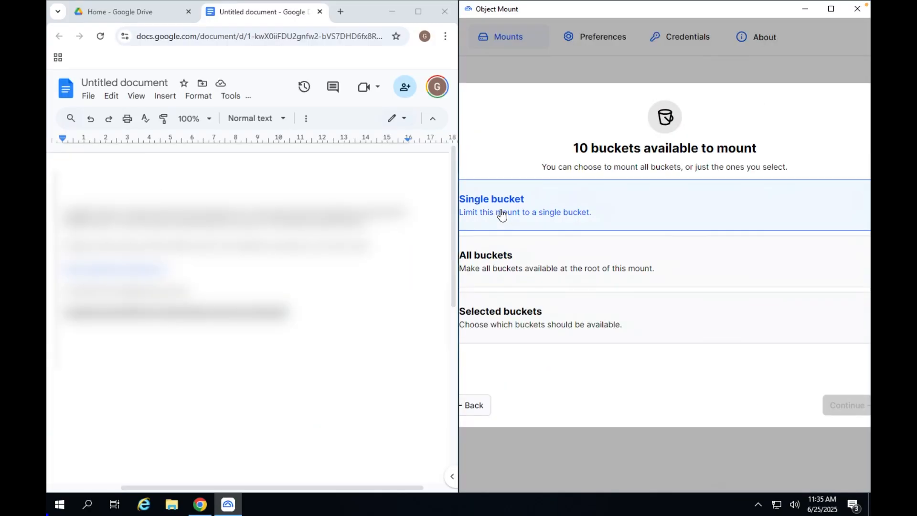
# Begin a single-bucket mount setup, then back out and cancel it.
pyautogui.click(475, 213)
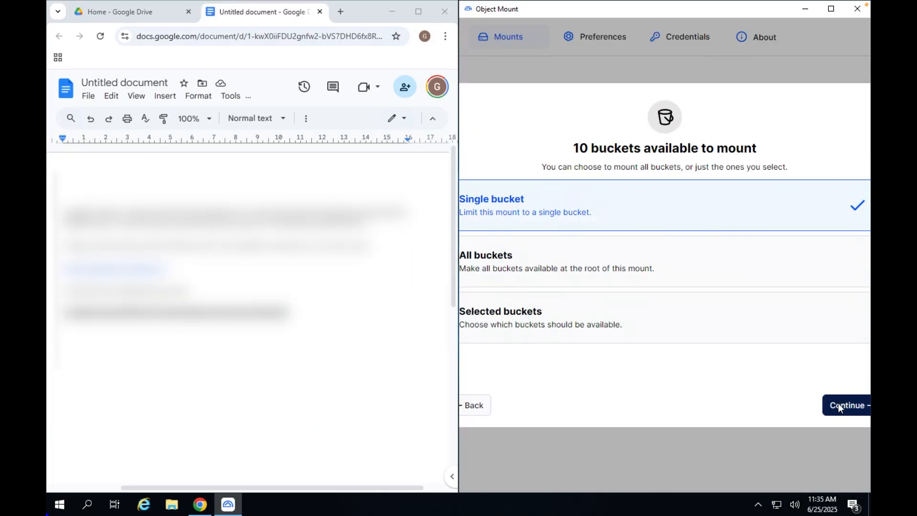
pyautogui.click(833, 405)
pyautogui.click(833, 405)
pyautogui.click(481, 410)
pyautogui.click(481, 409)
pyautogui.click(481, 410)
pyautogui.click(481, 409)
# Start a new mount with Storj as the provider and close the Docs browser window.
pyautogui.click(640, 240)
pyautogui.click(641, 219)
pyautogui.click(836, 405)
pyautogui.click(319, 11)
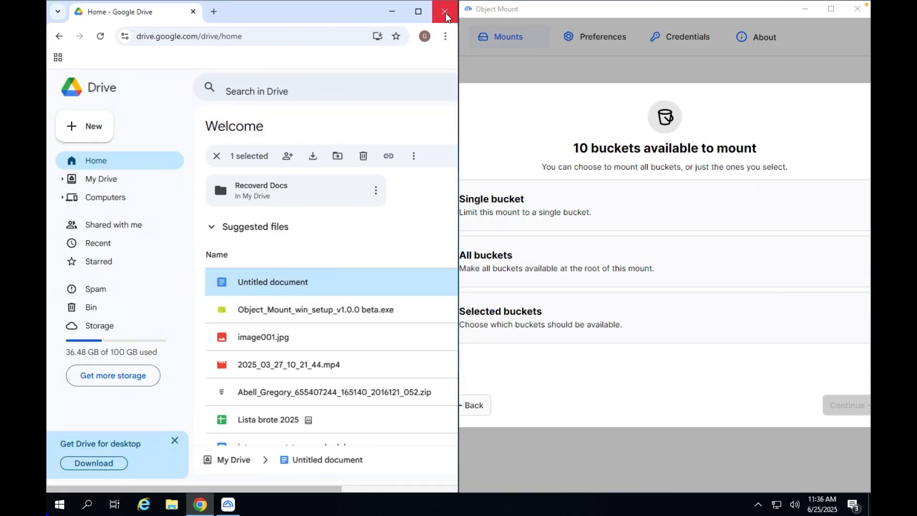
pyautogui.click(444, 11)
# Create a single-bucket mount of demo-bucket and finish the wizard.
pyautogui.click(286, 206)
pyautogui.click(282, 210)
pyautogui.click(643, 397)
pyautogui.click(647, 405)
pyautogui.click(630, 398)
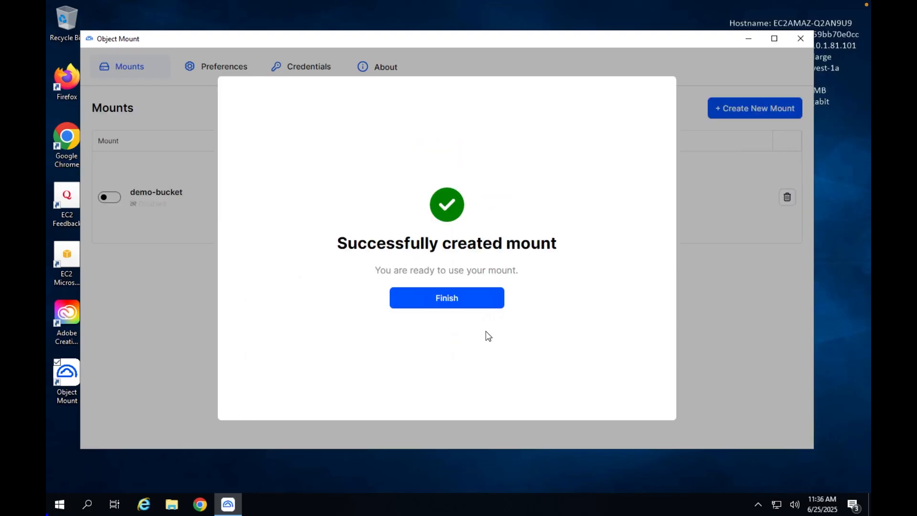
pyautogui.click(446, 296)
# Open Z:\Greg\Chile_World_Cup in File Explorer and minimise Object Mount to show the clips.
pyautogui.press('super+e')
pyautogui.click(178, 239)
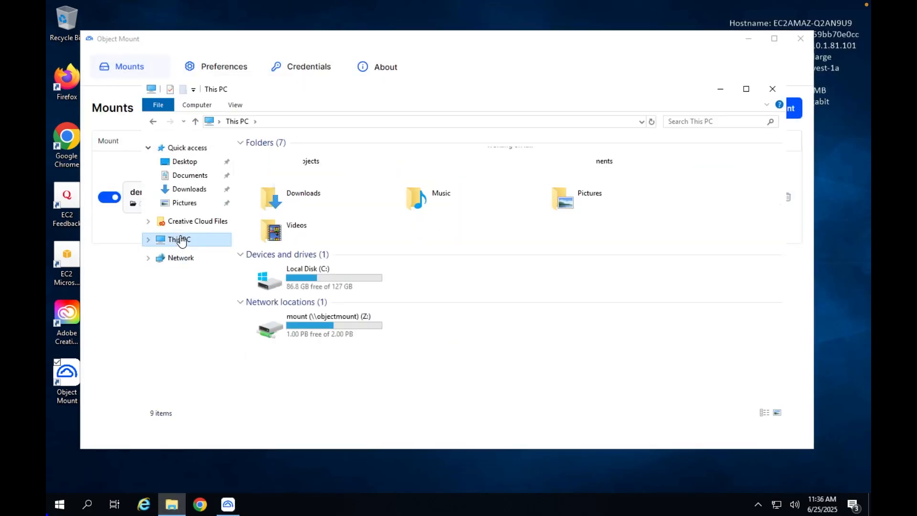
pyautogui.doubleClick(308, 317)
pyautogui.doubleClick(266, 202)
pyautogui.click(289, 160)
pyautogui.doubleClick(289, 160)
pyautogui.click(748, 39)
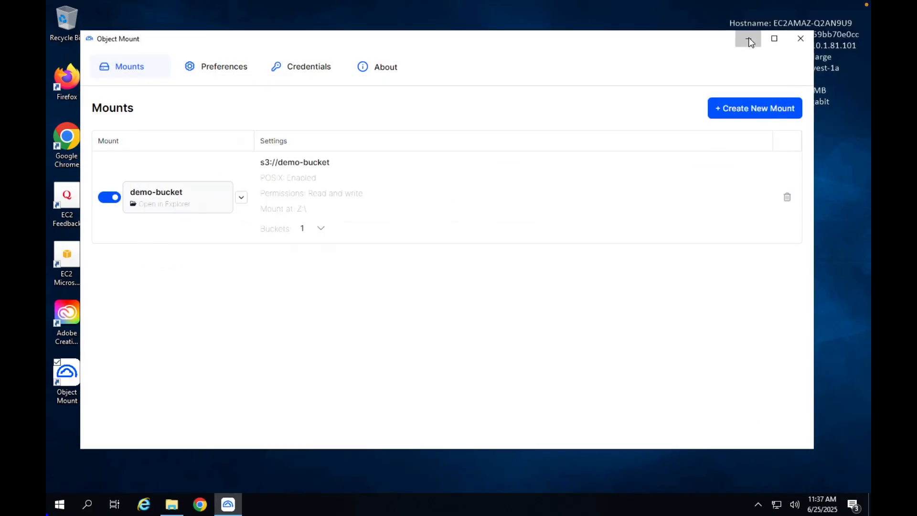
pyautogui.click(59, 504)
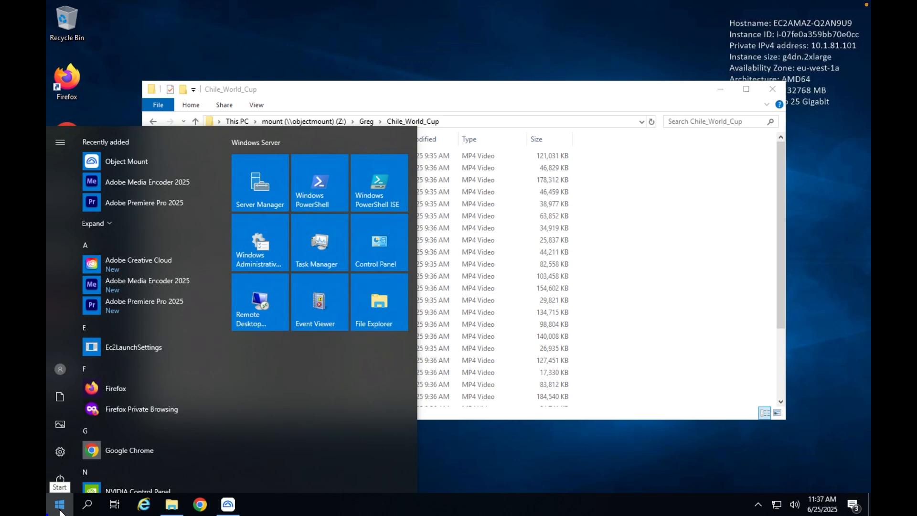
# Launch Adobe Premiere Pro 2025, sign out the other device, and dismiss the What's New tips.
pyautogui.click(133, 305)
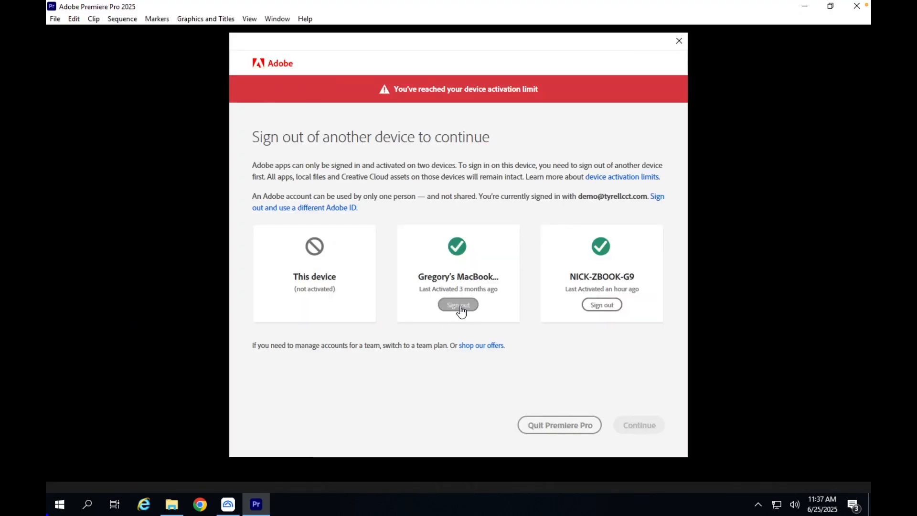
pyautogui.click(460, 306)
pyautogui.click(649, 400)
pyautogui.click(214, 421)
pyautogui.click(215, 420)
pyautogui.click(215, 421)
pyautogui.click(215, 420)
pyautogui.click(214, 420)
# Create a new project named 'Chile World Cup', declining the audio hardware preferences.
pyautogui.click(532, 471)
pyautogui.write('Chile Wor')
pyautogui.click(516, 305)
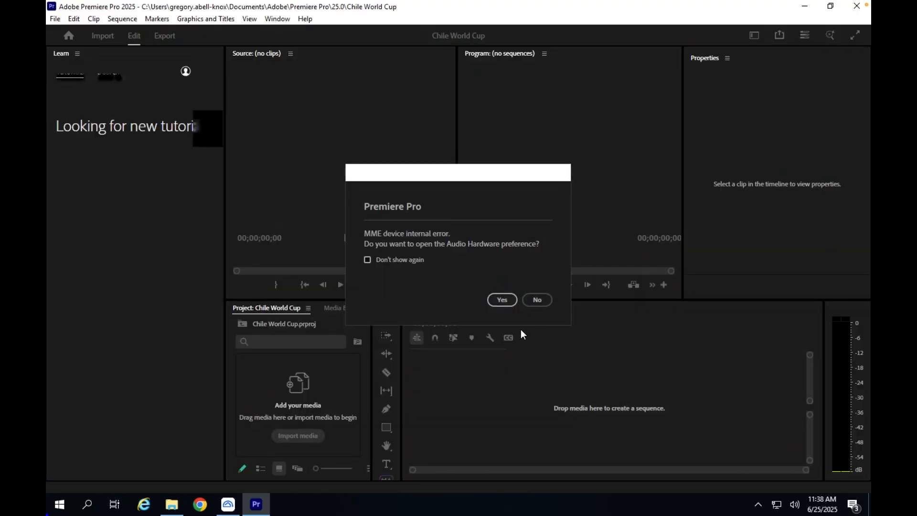
pyautogui.click(536, 299)
# Skip the import page and close the Learn panel.
pyautogui.click(783, 457)
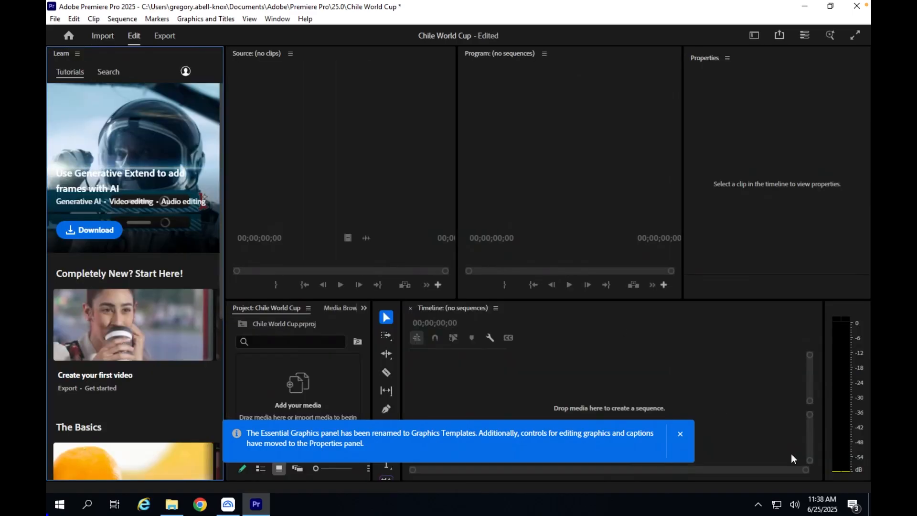
pyautogui.click(80, 54)
pyautogui.click(95, 57)
# Import all MP4 clips from Z:\Greg\Chile_World_Cup into the project.
pyautogui.click(141, 435)
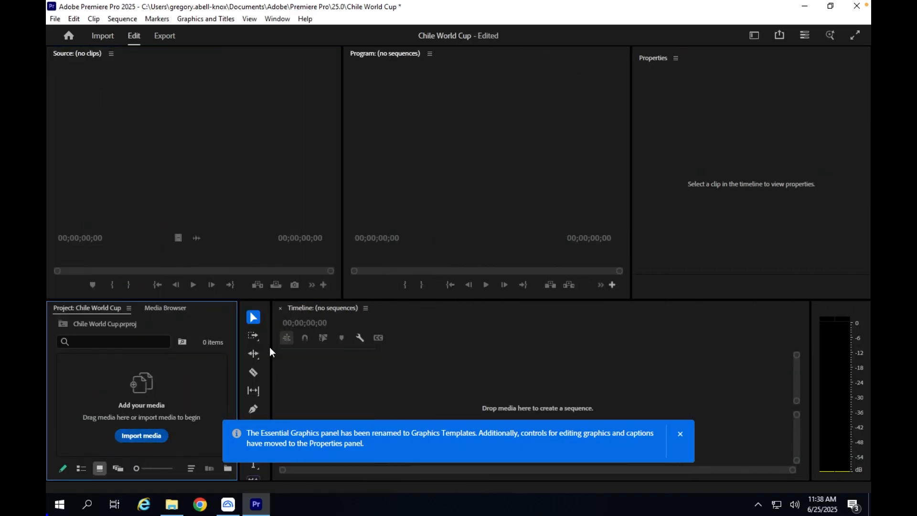
pyautogui.click(82, 240)
pyautogui.click(93, 222)
pyautogui.scroll(-3, 185, 235)
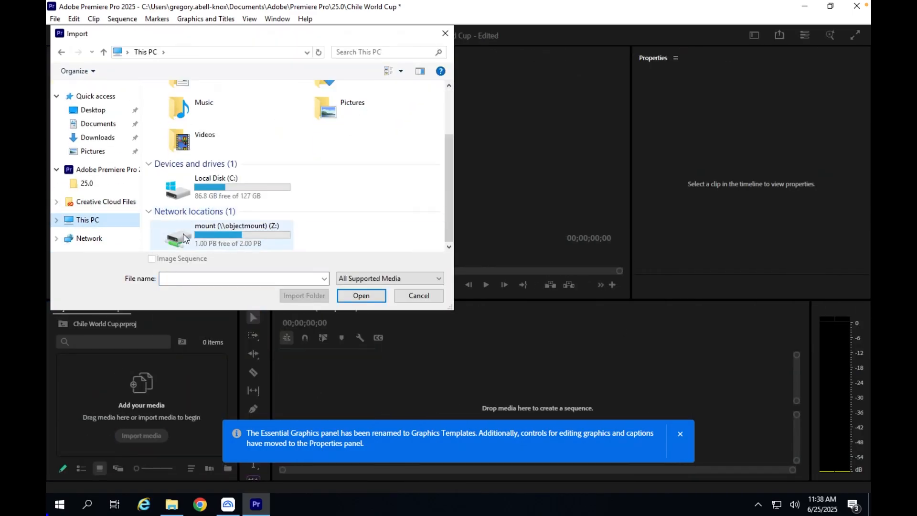
pyautogui.doubleClick(185, 236)
pyautogui.doubleClick(196, 138)
pyautogui.doubleClick(197, 108)
pyautogui.click(197, 105)
pyautogui.scroll(-6, 201, 202)
pyautogui.keyDown('shift'); pyautogui.click(225, 236); pyautogui.keyUp('shift')
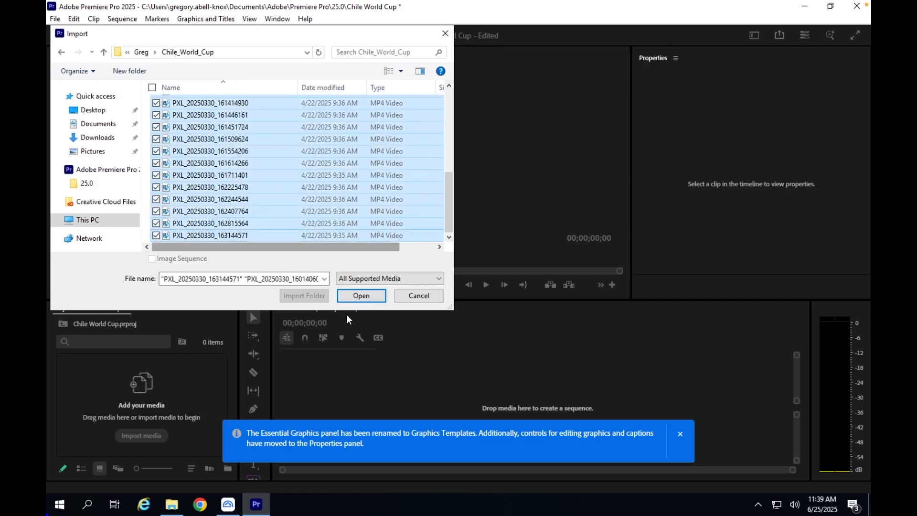
pyautogui.click(361, 295)
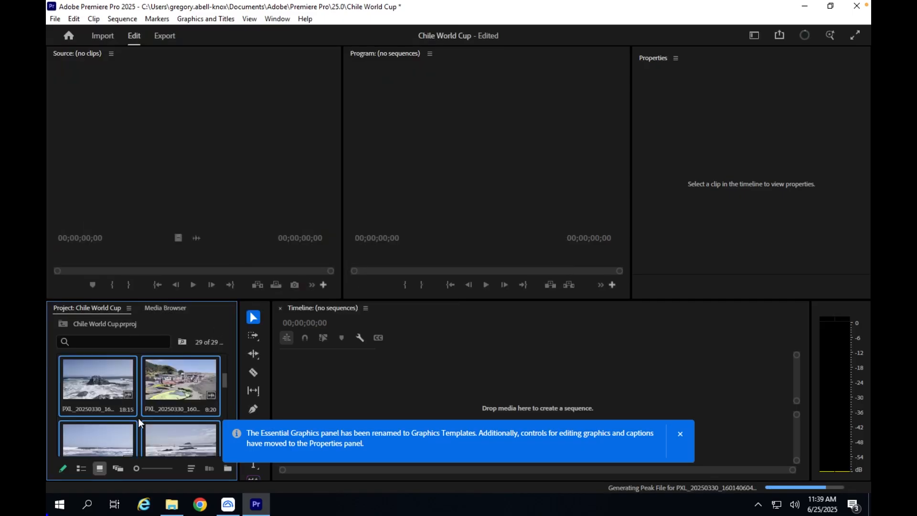
# Preview the beach clip, then build a sequence from the rocky-shore clip PXL_20250330_161308825.
pyautogui.doubleClick(162, 391)
pyautogui.press('space')
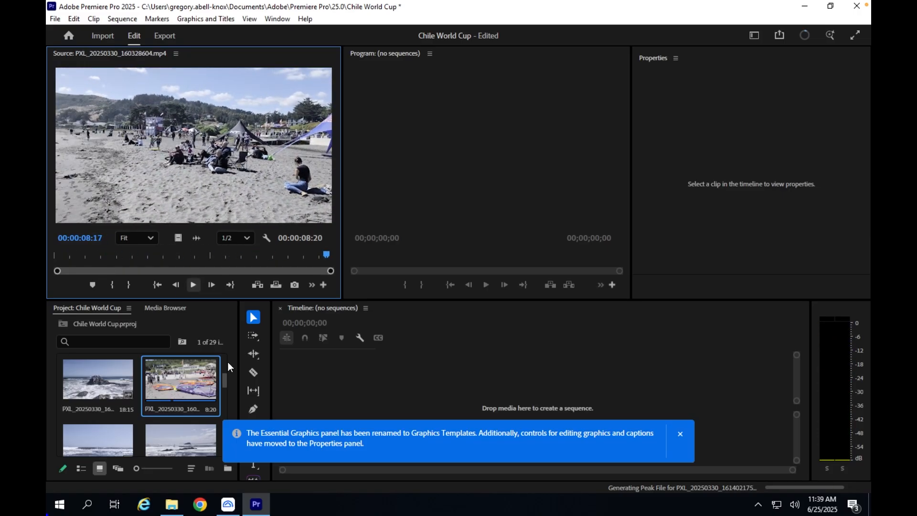
pyautogui.moveTo(97, 383); pyautogui.dragTo(468, 351)
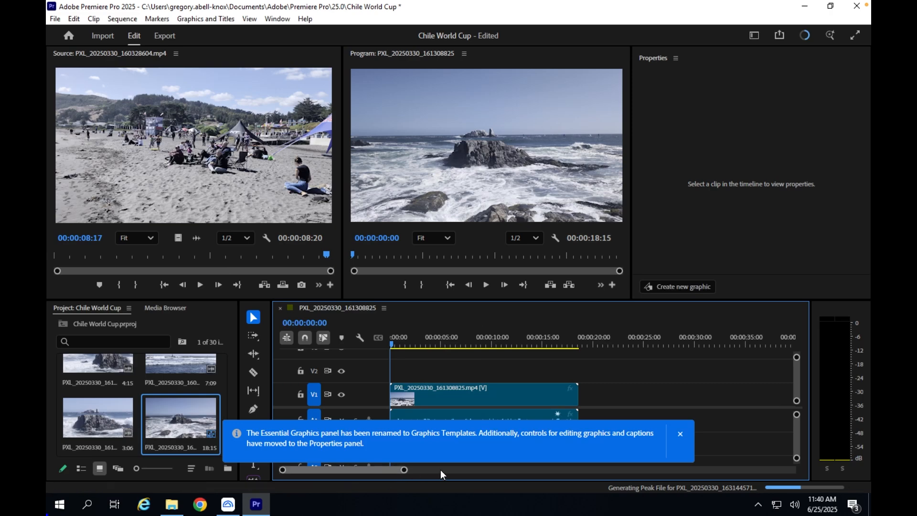
pyautogui.moveTo(404, 469); pyautogui.dragTo(444, 470)
pyautogui.moveTo(398, 345); pyautogui.dragTo(413, 344)
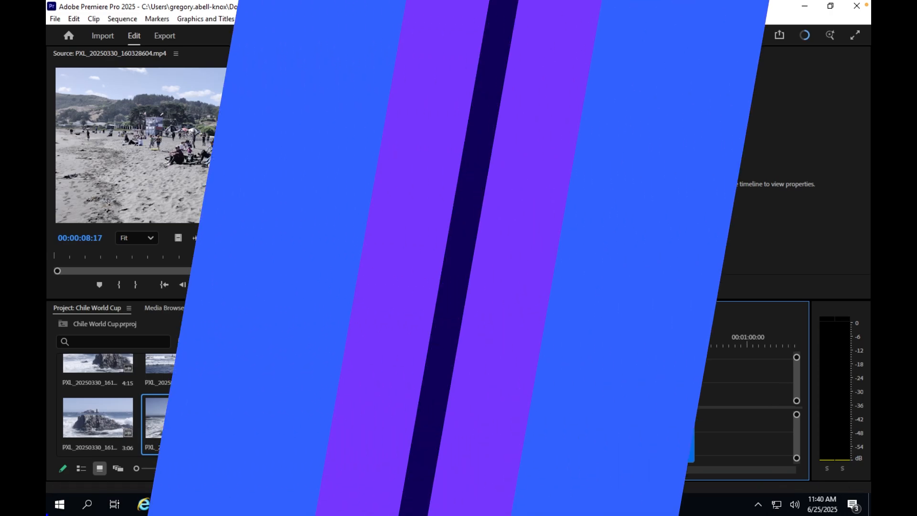